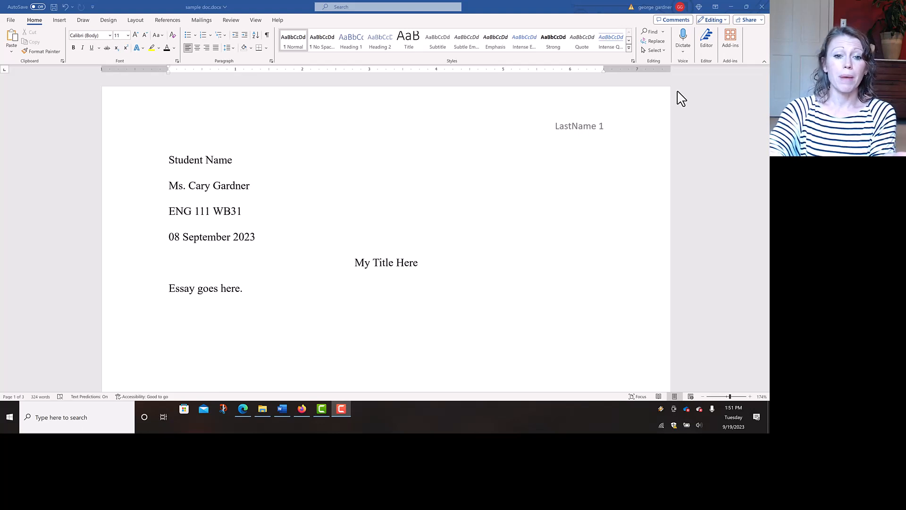
- Scroll down from the essay to the Works Cited page listing the Marx, Fitzgerald and Full entries
{"action": "scroll", "coordinate": [680, 98], "scroll_direction": "down", "scroll_amount": 5}
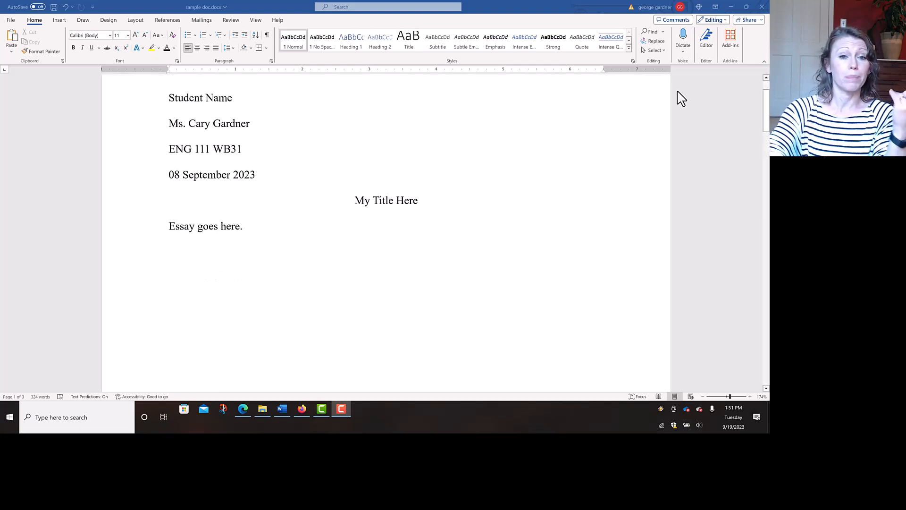
{"action": "scroll", "coordinate": [681, 98], "scroll_direction": "down", "scroll_amount": 15}
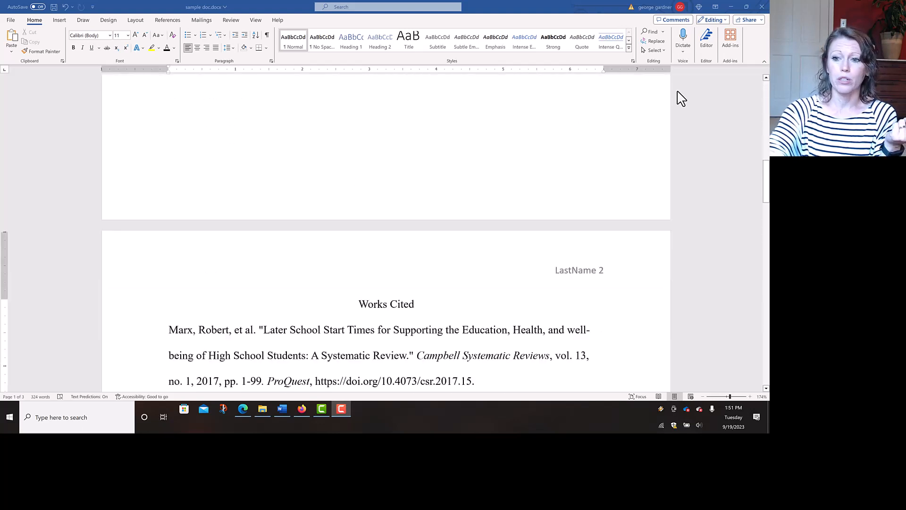
{"action": "scroll", "coordinate": [680, 98], "scroll_direction": "down", "scroll_amount": 2}
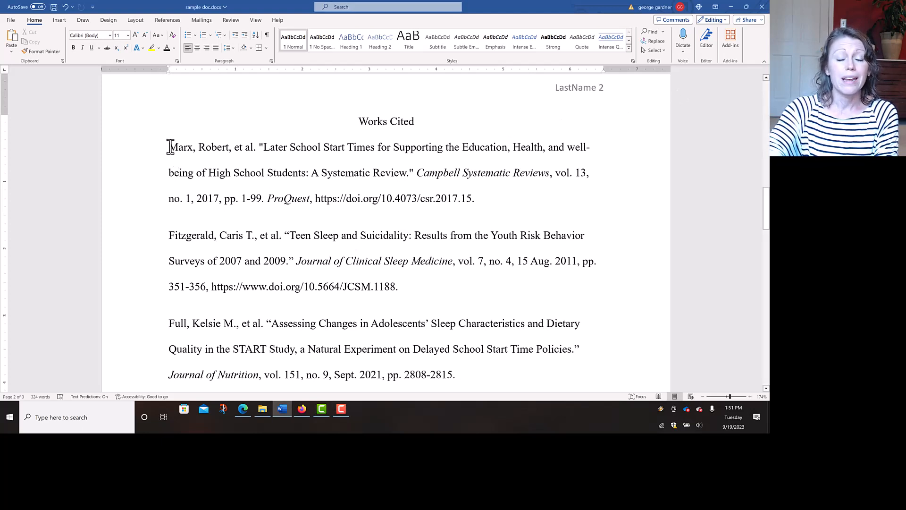
- Select all Works Cited entries and show the line spacing choices, with 2.0 already applied
{"action": "left_click_drag", "start_coordinate": [170, 147], "coordinate": [592, 274]}
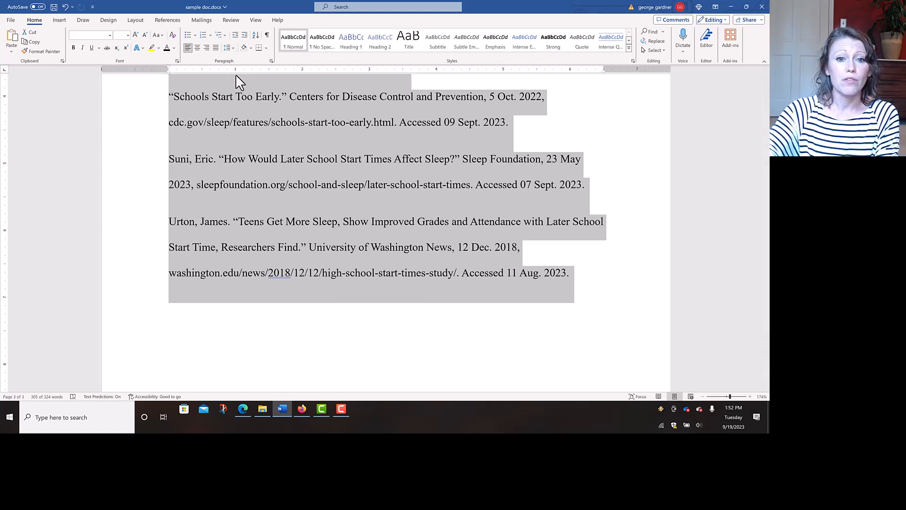
{"action": "left_click", "coordinate": [227, 48]}
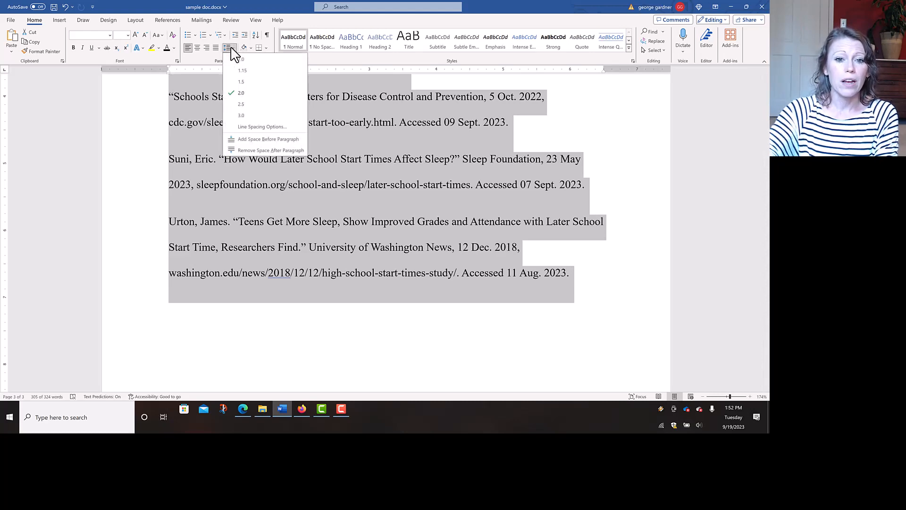
- In the entries' Paragraph settings, reduce Spacing After from 12 pt to 0 pt, keeping Double spacing
{"action": "left_click", "coordinate": [247, 129]}
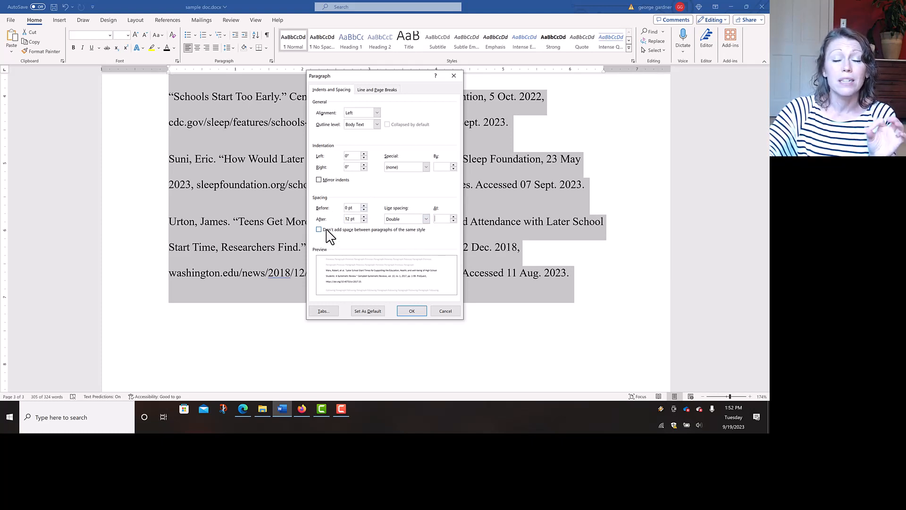
{"action": "left_click", "coordinate": [364, 221]}
{"action": "left_click", "coordinate": [364, 221]}
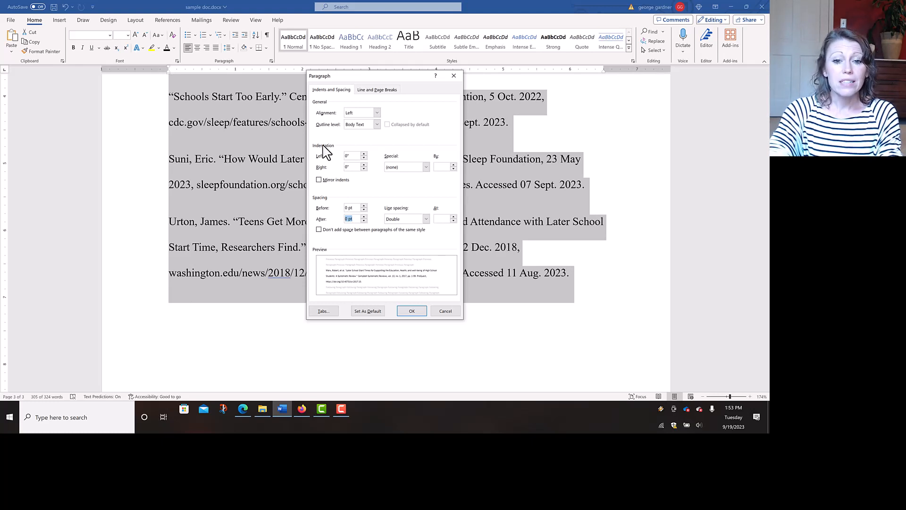
- Give the Works Cited entries a 0.5" hanging indent and apply the paragraph settings
{"action": "left_click", "coordinate": [407, 168]}
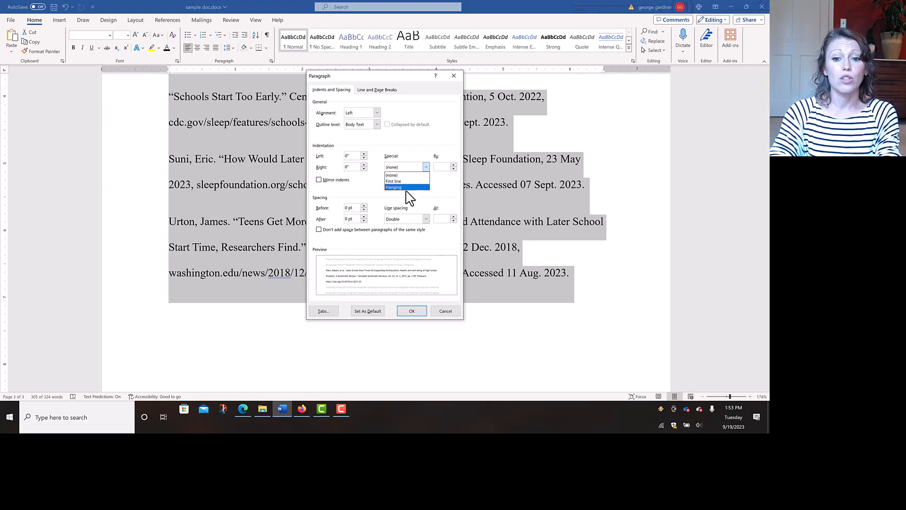
{"action": "left_click", "coordinate": [406, 188]}
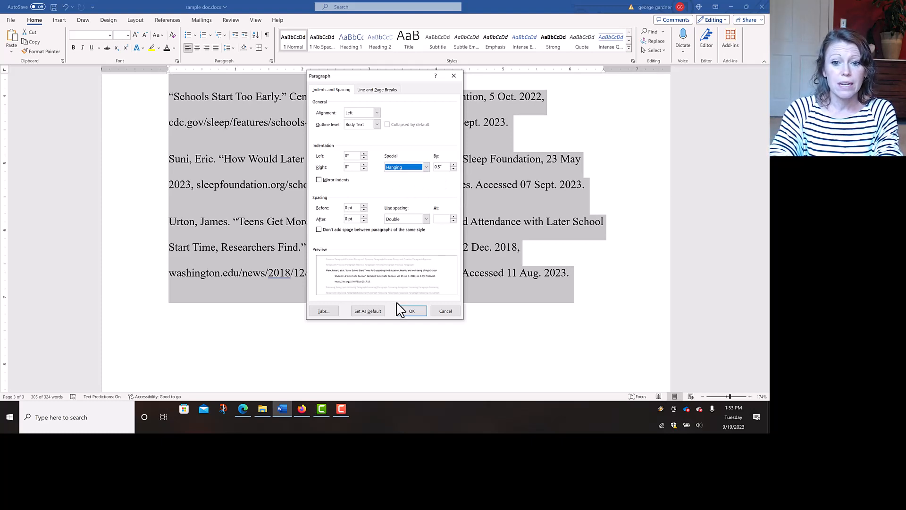
{"action": "left_click", "coordinate": [413, 312]}
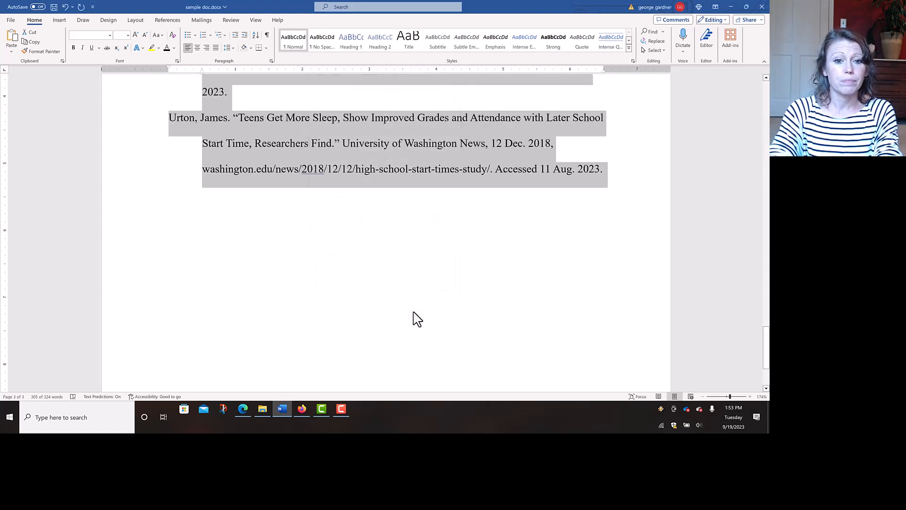
{"action": "scroll", "coordinate": [414, 310], "scroll_direction": "up", "scroll_amount": 3}
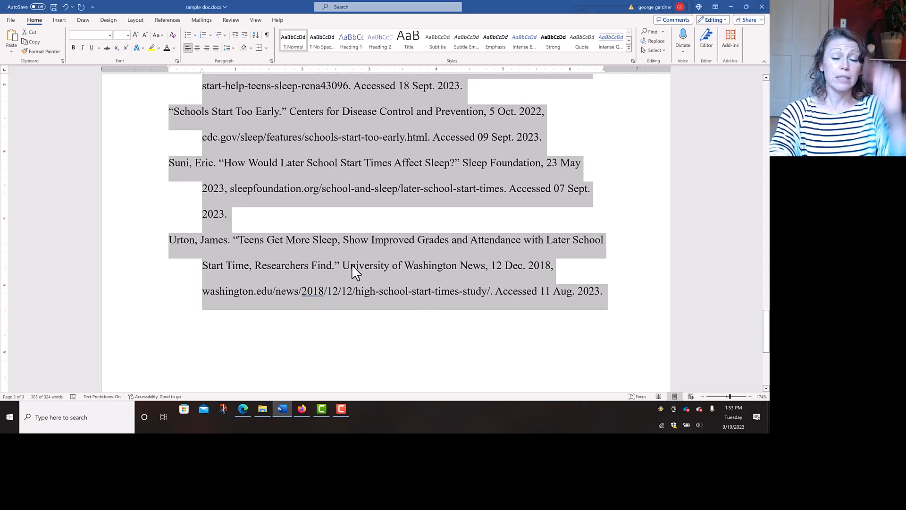
{"action": "scroll", "coordinate": [360, 304], "scroll_direction": "up", "scroll_amount": 2}
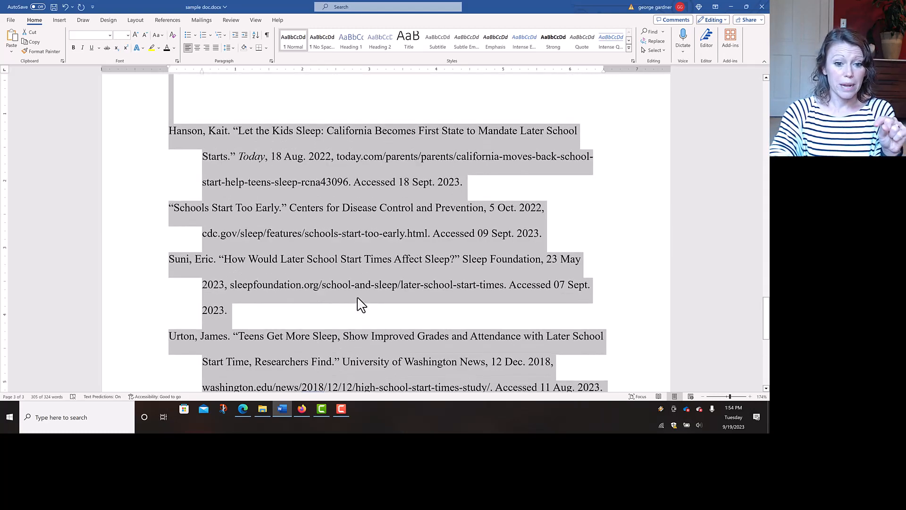
{"action": "scroll", "coordinate": [360, 304], "scroll_direction": "up", "scroll_amount": 10}
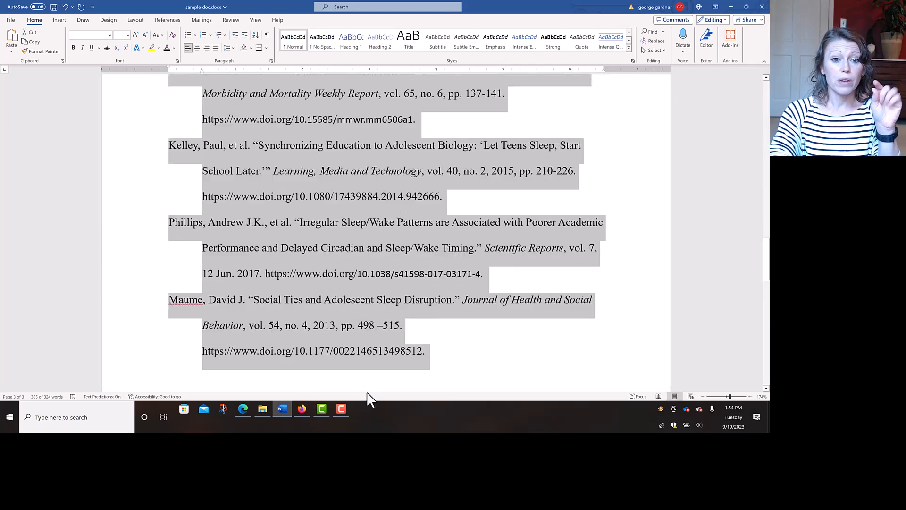
{"action": "scroll", "coordinate": [370, 399], "scroll_direction": "up", "scroll_amount": 1}
{"action": "right_click", "coordinate": [368, 392]}
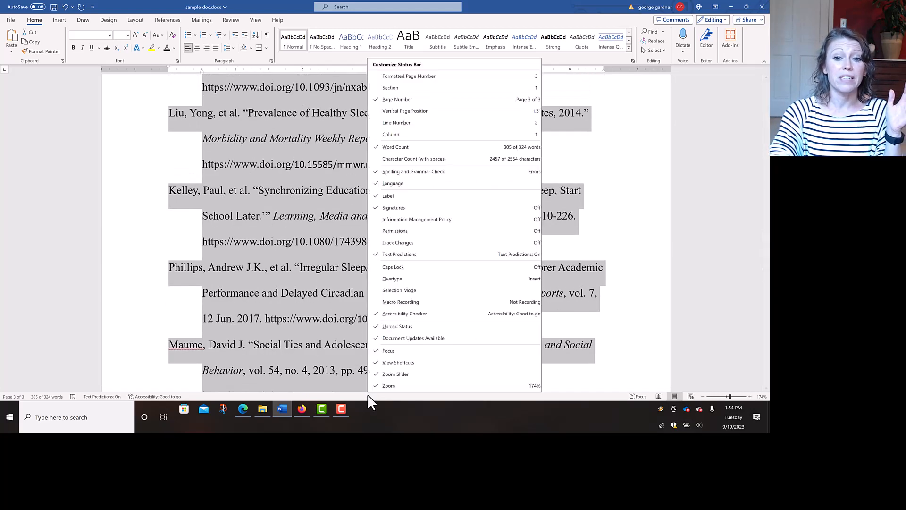
{"action": "key", "text": "Escape"}
{"action": "scroll", "coordinate": [292, 322], "scroll_direction": "up", "scroll_amount": 3}
{"action": "scroll", "coordinate": [291, 321], "scroll_direction": "up", "scroll_amount": 4}
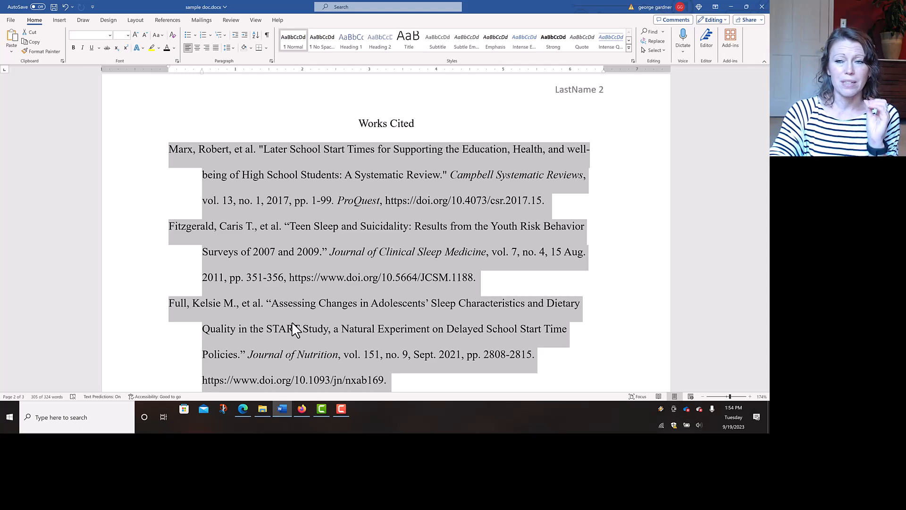
{"action": "left_click", "coordinate": [255, 41]}
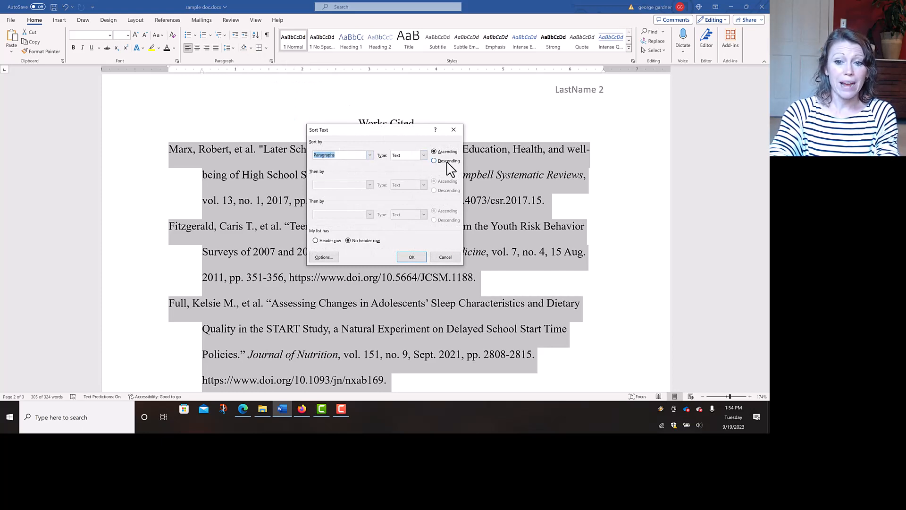
{"action": "left_click", "coordinate": [408, 258]}
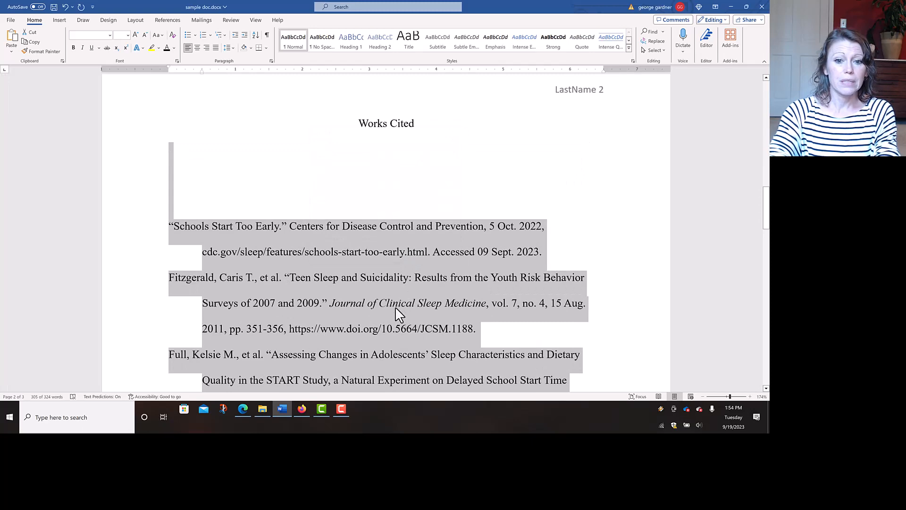
{"action": "scroll", "coordinate": [396, 307], "scroll_direction": "down", "scroll_amount": 3}
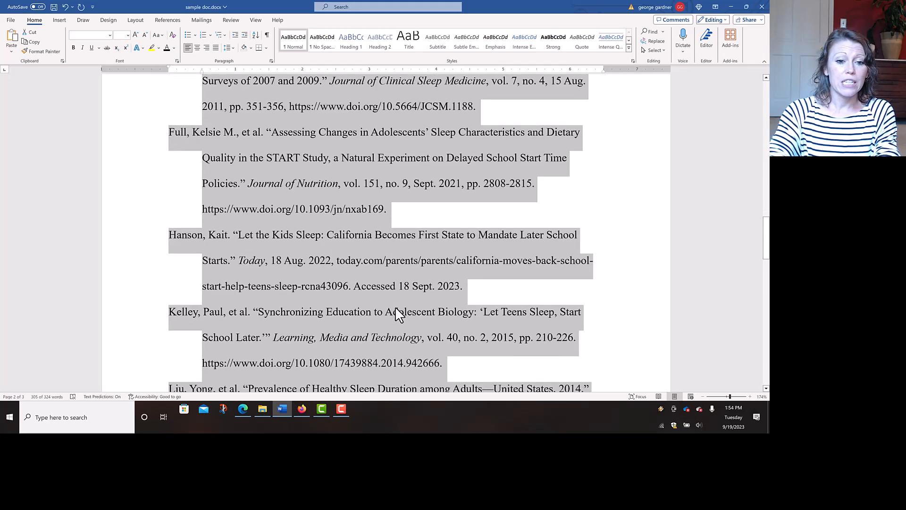
{"action": "scroll", "coordinate": [397, 313], "scroll_direction": "down", "scroll_amount": 1}
{"action": "scroll", "coordinate": [396, 314], "scroll_direction": "up", "scroll_amount": 5}
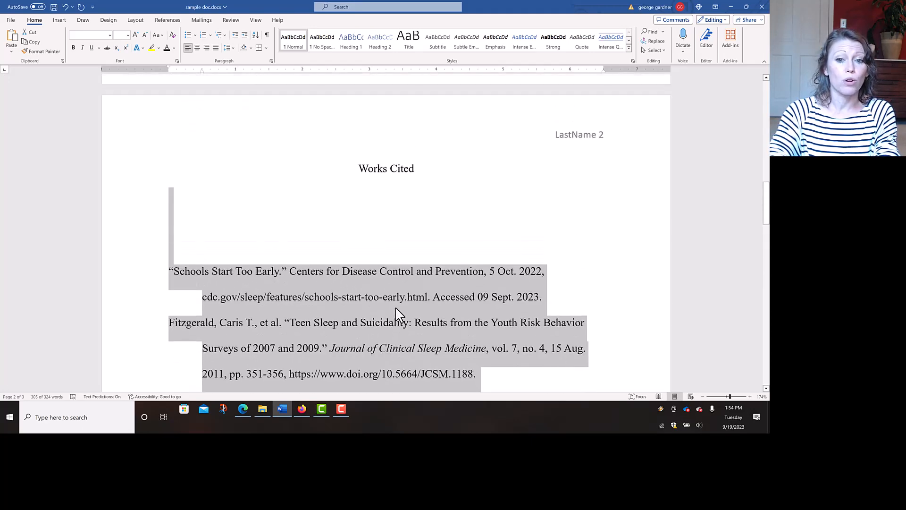
{"action": "scroll", "coordinate": [395, 308], "scroll_direction": "up", "scroll_amount": 1}
{"action": "left_click", "coordinate": [273, 225]}
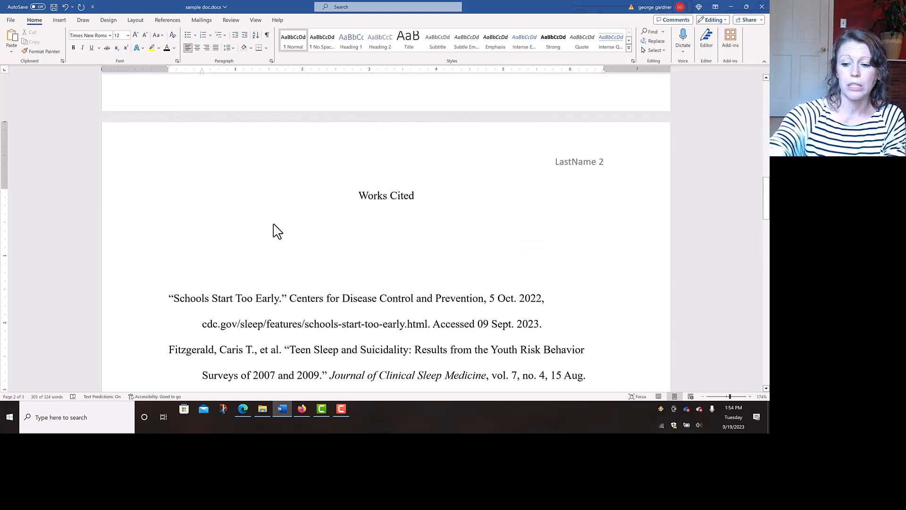
- Delete the blank lines so the first citation sits directly beneath the Works Cited heading
{"action": "key", "text": "Delete"}
{"action": "key", "text": "Delete"}
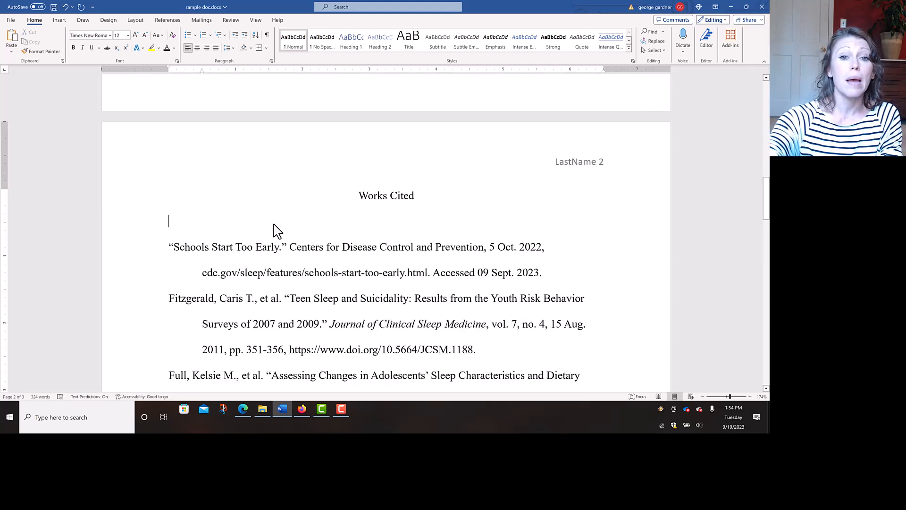
{"action": "key", "text": "Delete"}
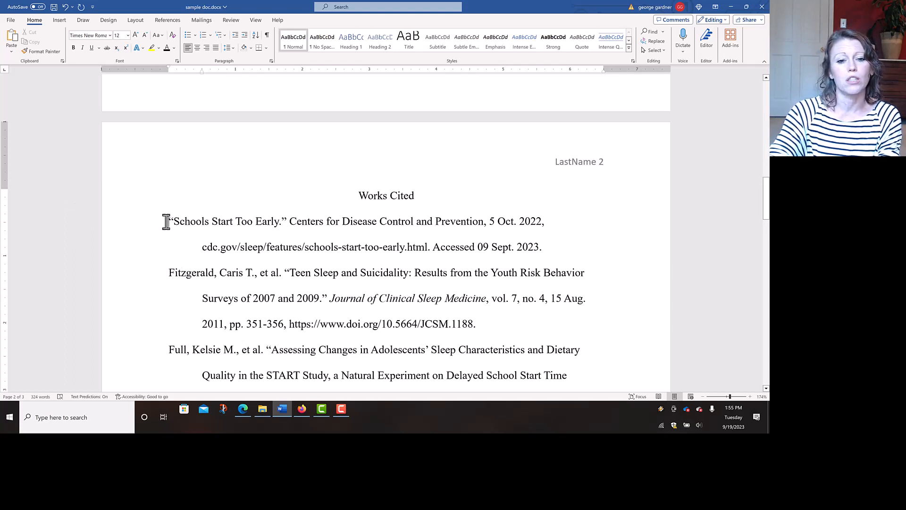
- Move the "Schools Start Too Early" citation between the Phillips and Suni entries
{"action": "left_click_drag", "start_coordinate": [166, 222], "coordinate": [545, 247]}
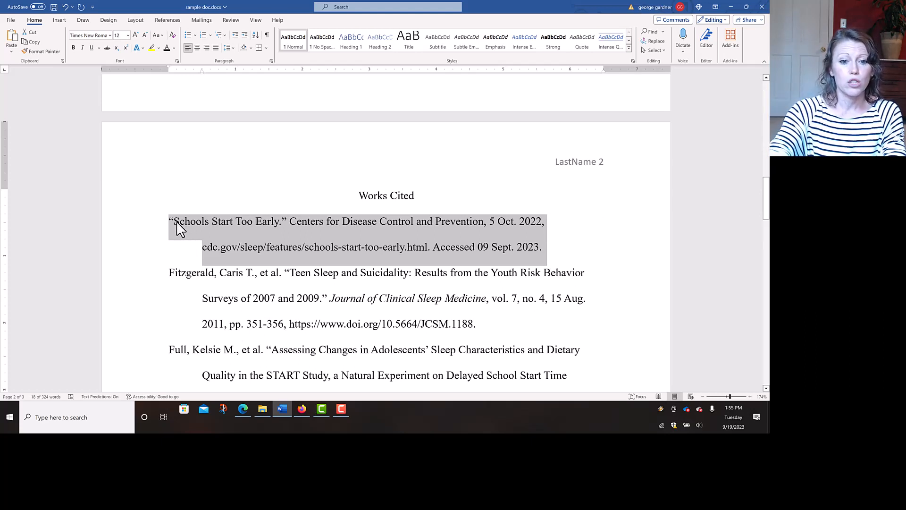
{"action": "left_click_drag", "start_coordinate": [179, 228], "coordinate": [162, 325]}
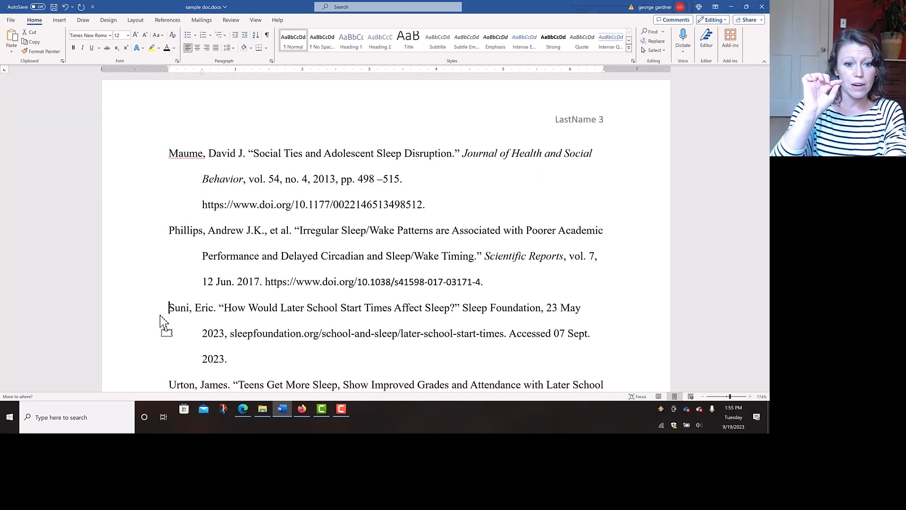
{"action": "left_click_drag", "start_coordinate": [160, 316], "coordinate": [160, 315]}
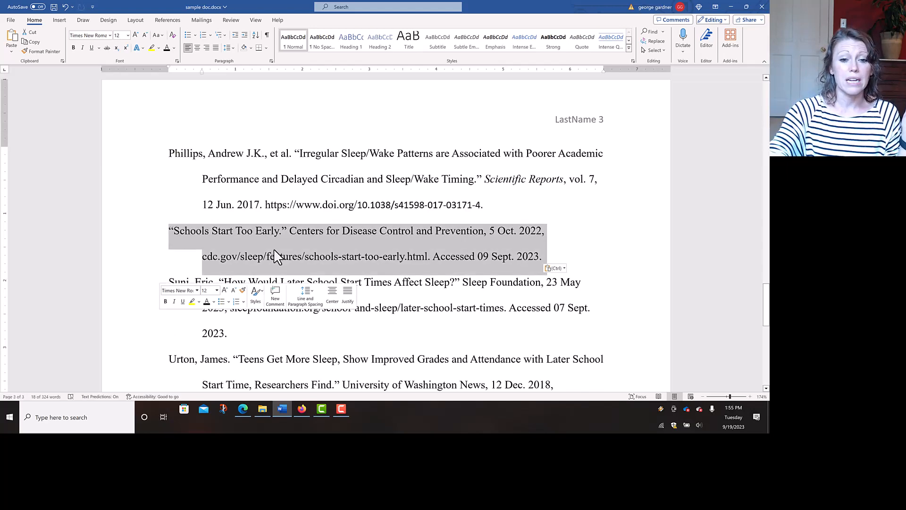
{"action": "left_click", "coordinate": [431, 183]}
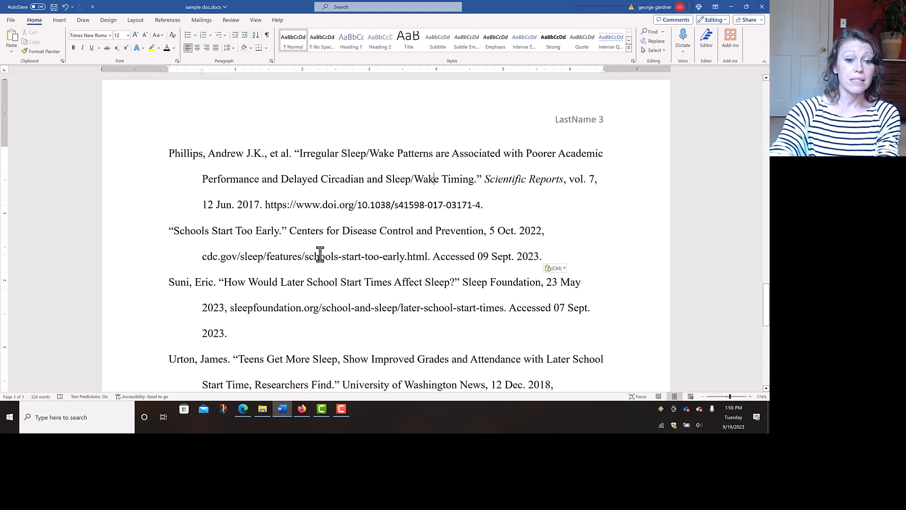
{"action": "scroll", "coordinate": [320, 255], "scroll_direction": "up", "scroll_amount": 15}
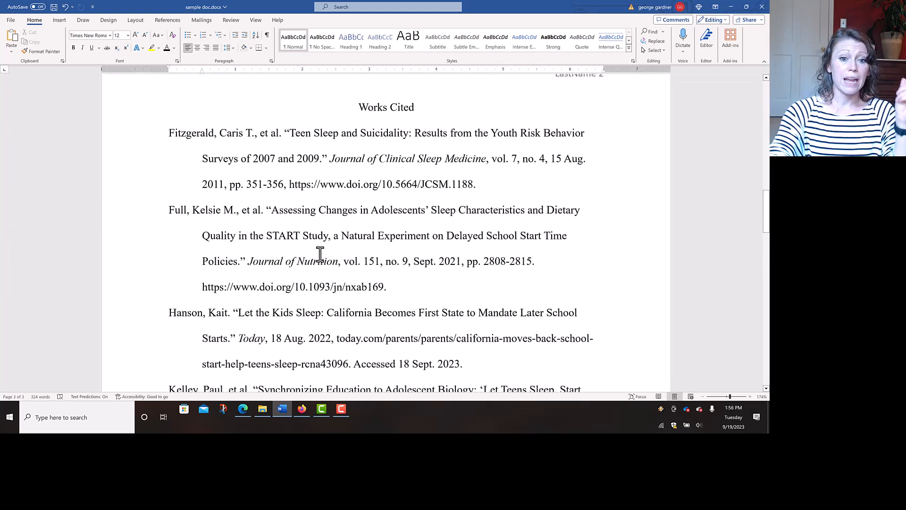
{"action": "scroll", "coordinate": [320, 255], "scroll_direction": "up", "scroll_amount": 1}
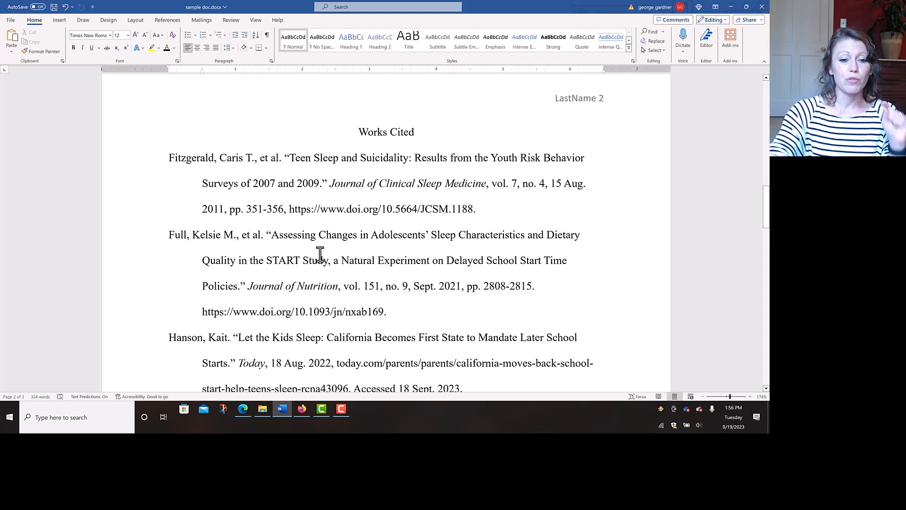
{"action": "scroll", "coordinate": [320, 254], "scroll_direction": "down", "scroll_amount": 10}
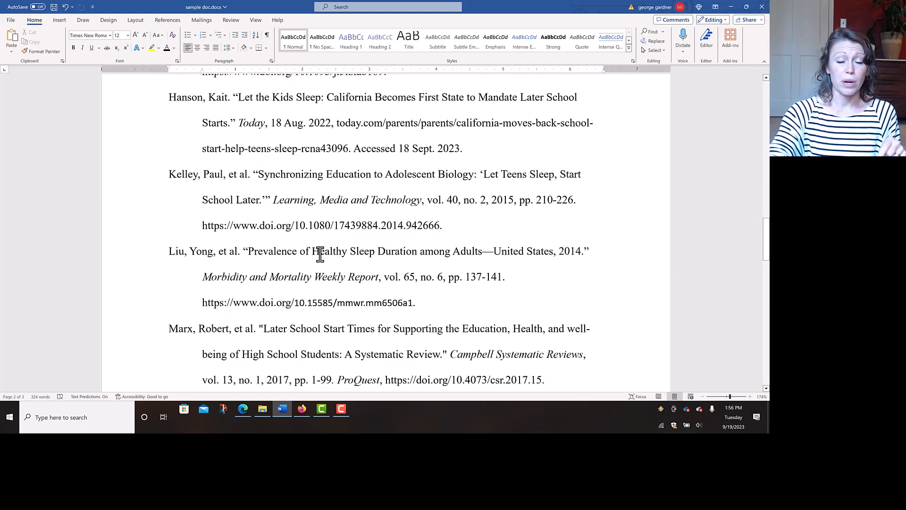
{"action": "scroll", "coordinate": [320, 255], "scroll_direction": "down", "scroll_amount": 4}
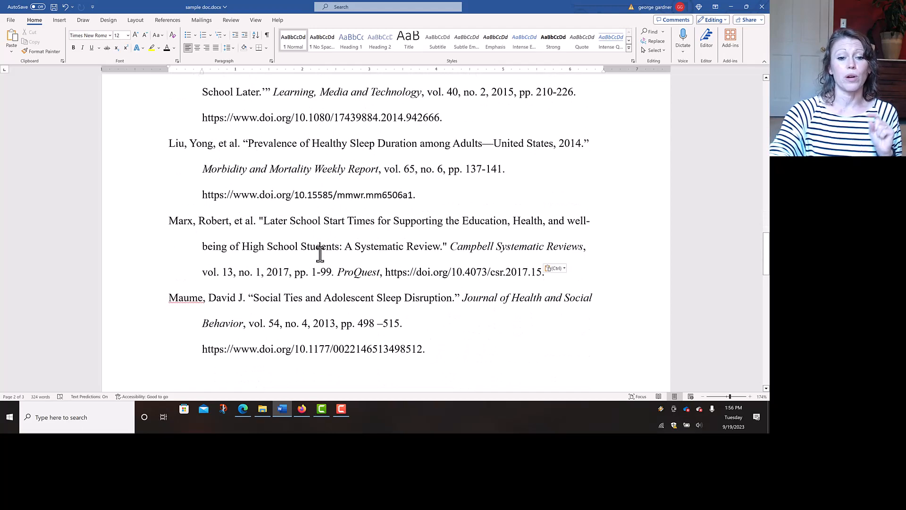
{"action": "scroll", "coordinate": [320, 255], "scroll_direction": "down", "scroll_amount": 15}
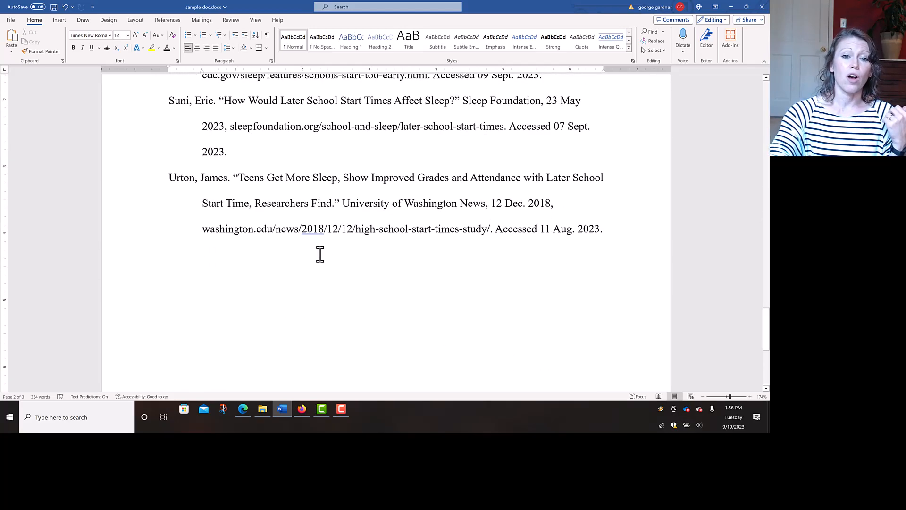
{"action": "scroll", "coordinate": [320, 254], "scroll_direction": "up", "scroll_amount": 3}
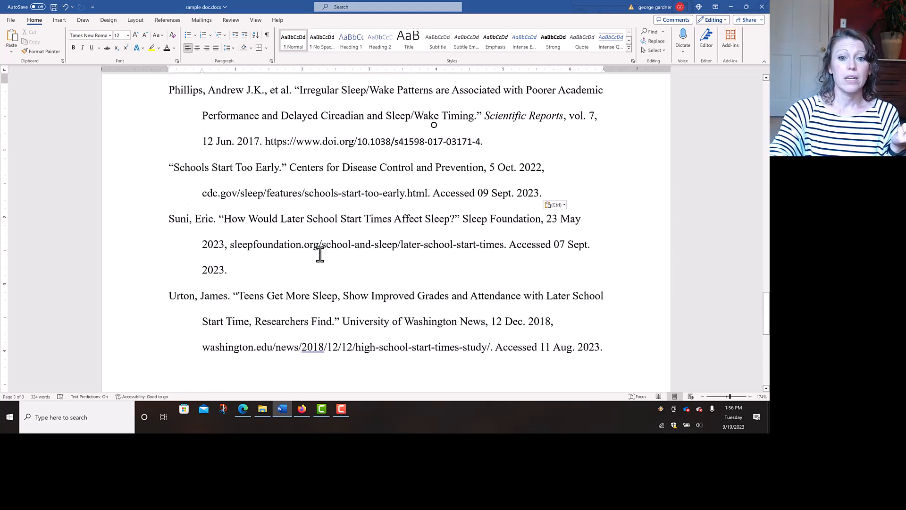
{"action": "scroll", "coordinate": [320, 255], "scroll_direction": "up", "scroll_amount": 10}
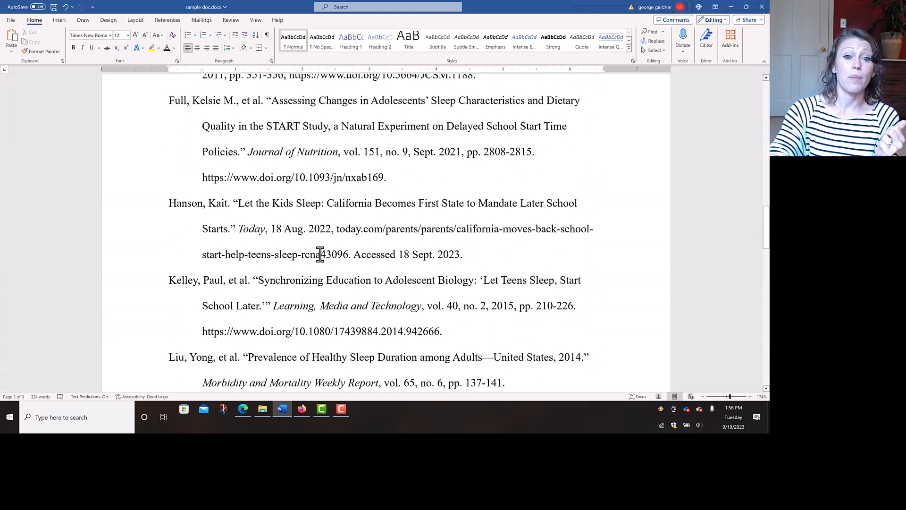
{"action": "scroll", "coordinate": [320, 255], "scroll_direction": "up", "scroll_amount": 7}
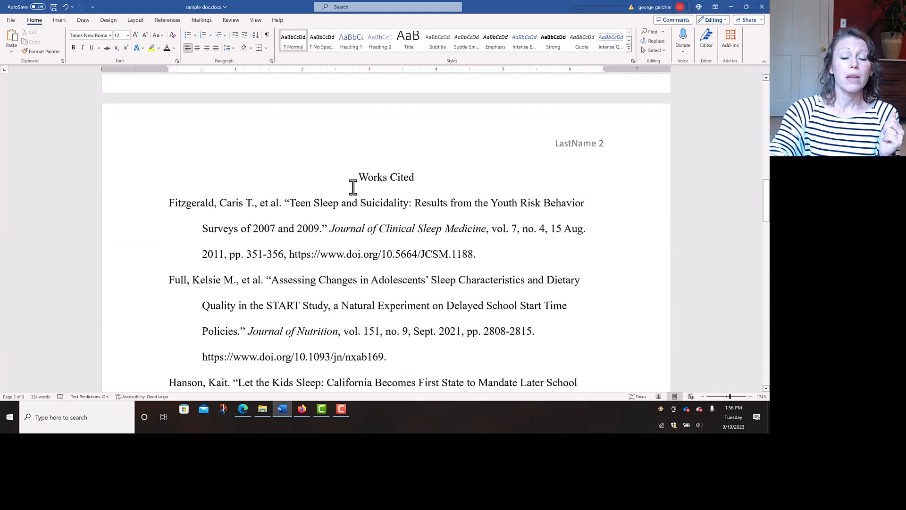